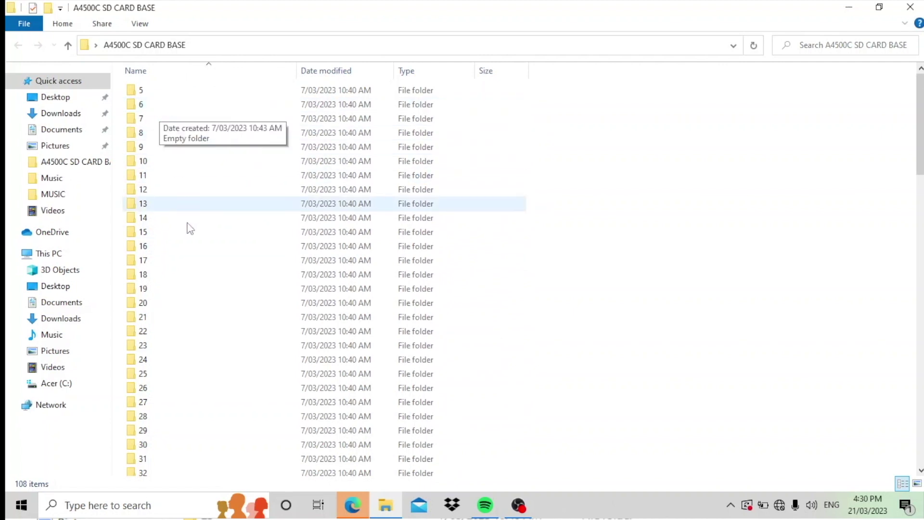
Launch the Redback Weekly Timer Programmer from the A4500C SD CARD BASE folder and enlarge its window to show the Weekdays column.
scroll(211, 285, down, 18)
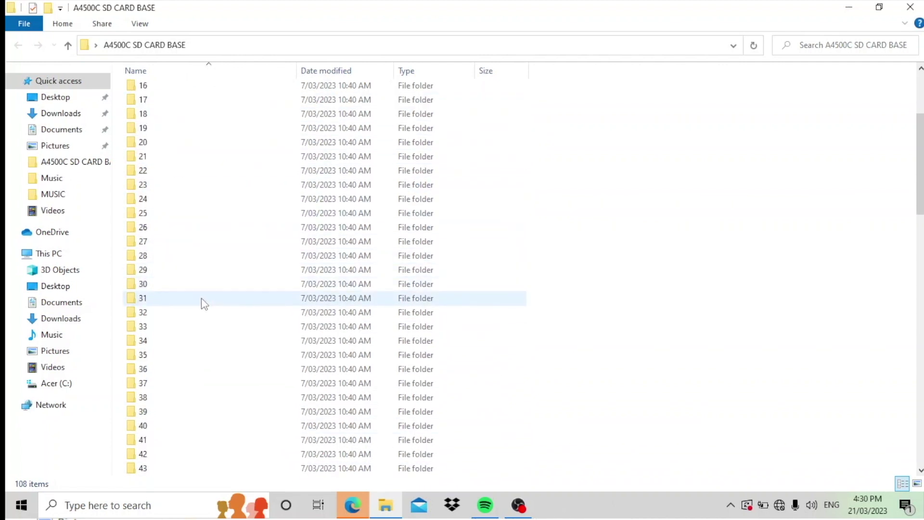
scroll(241, 318, down, 9)
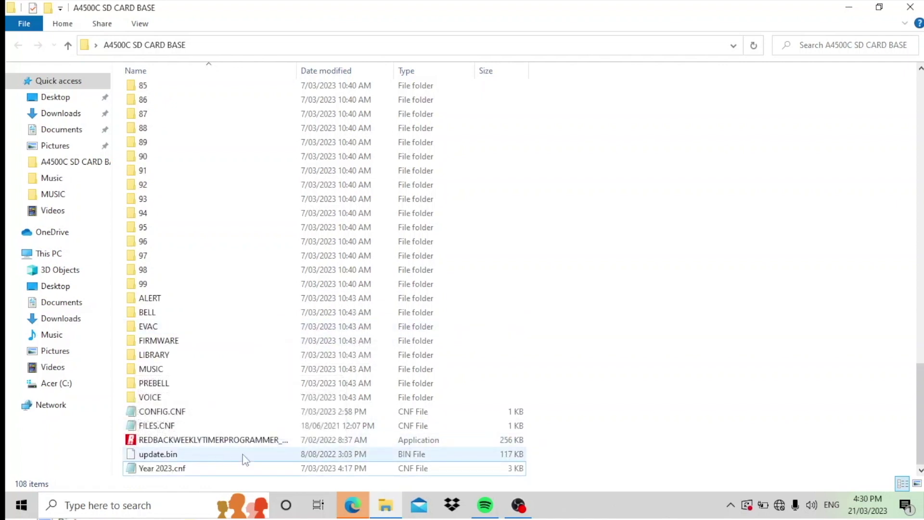
double_click(180, 441)
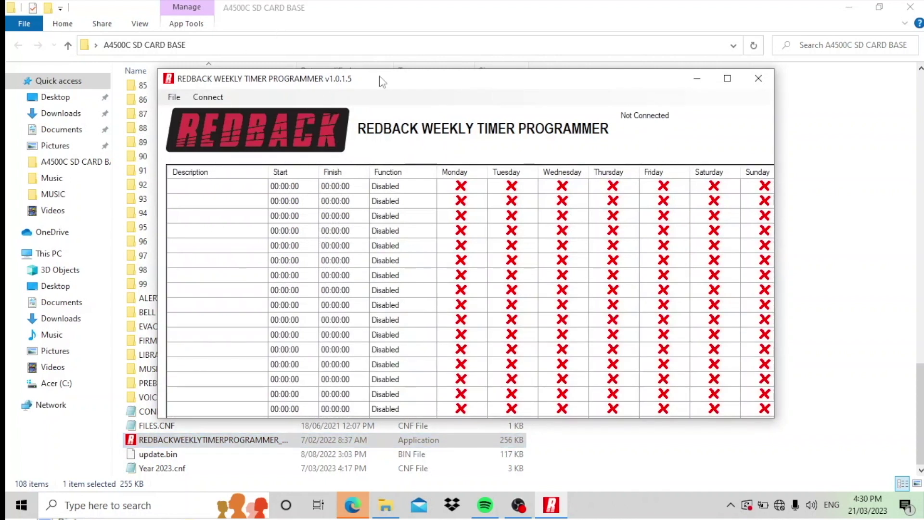
drag(383, 82, 310, 33)
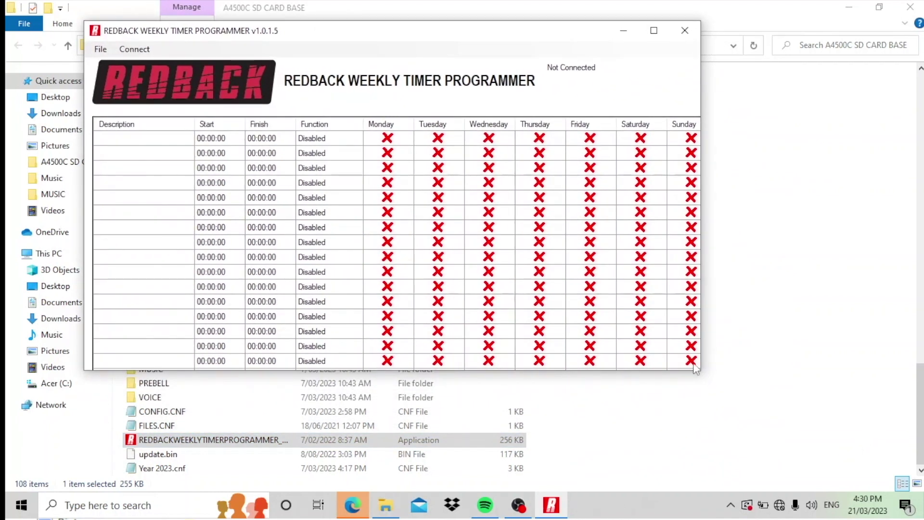
drag(698, 371, 795, 487)
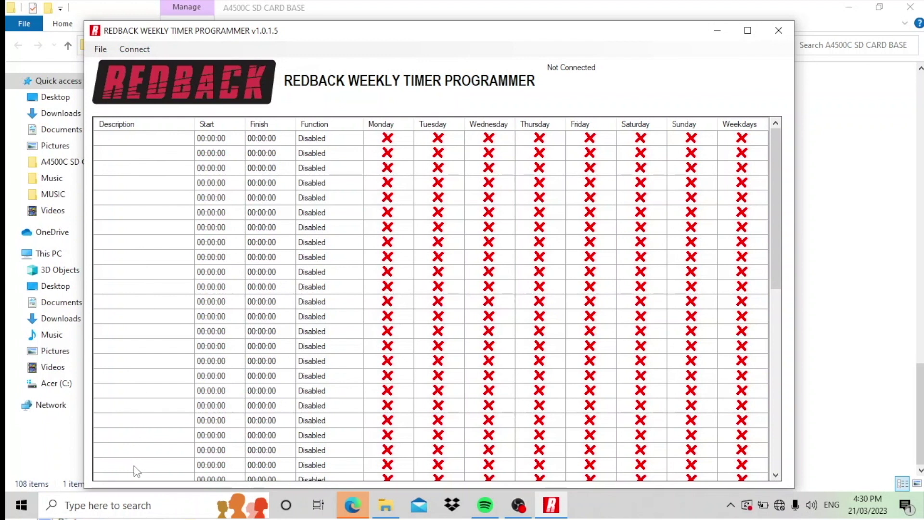
Start an event in the first row described as "Morning Music", starting at 08:50:00 and finishing at 08:59:59.
double_click(133, 141)
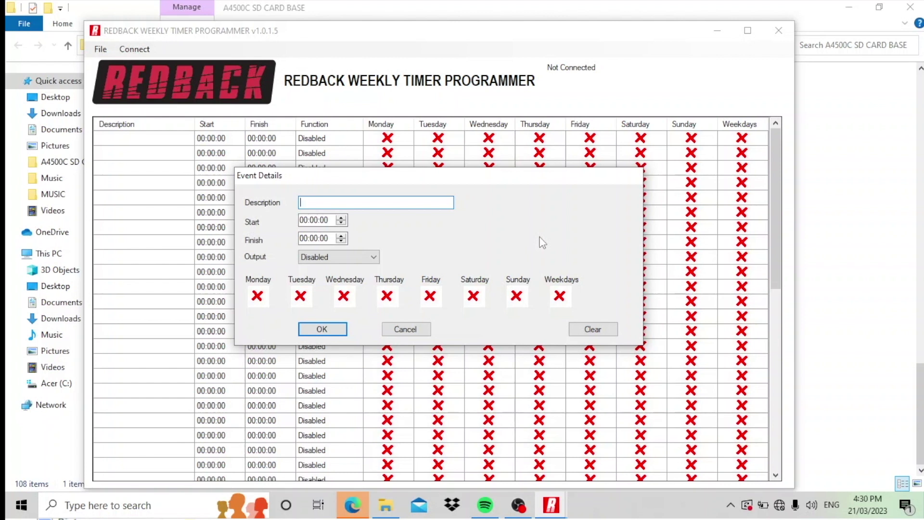
text(Morning Music)
click(303, 221)
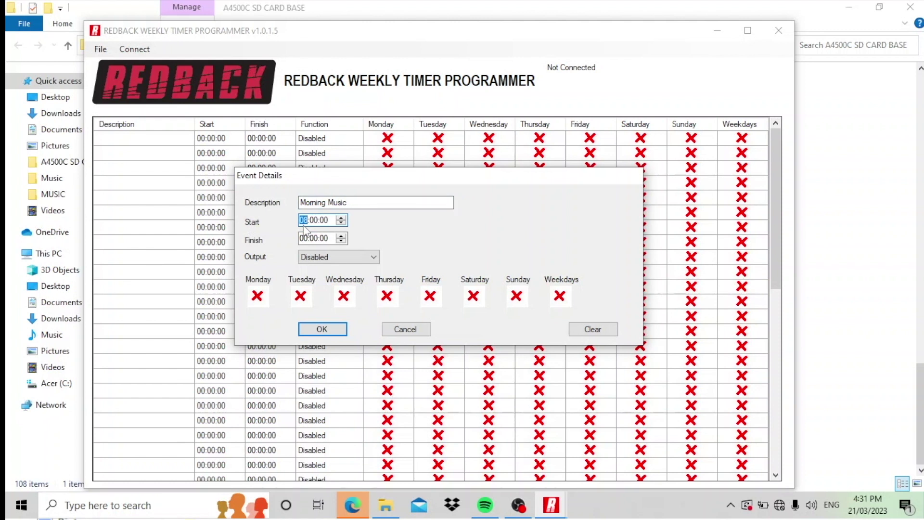
click(313, 222)
click(300, 240)
click(312, 239)
text(59)
click(323, 240)
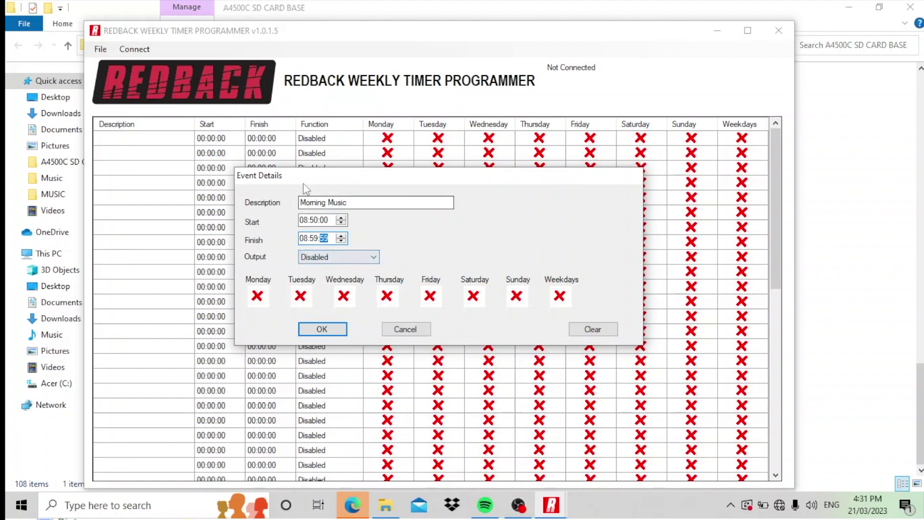
Set the Morning Music event's output to Pre-Bell, enable it for all weekdays and confirm the event.
click(374, 259)
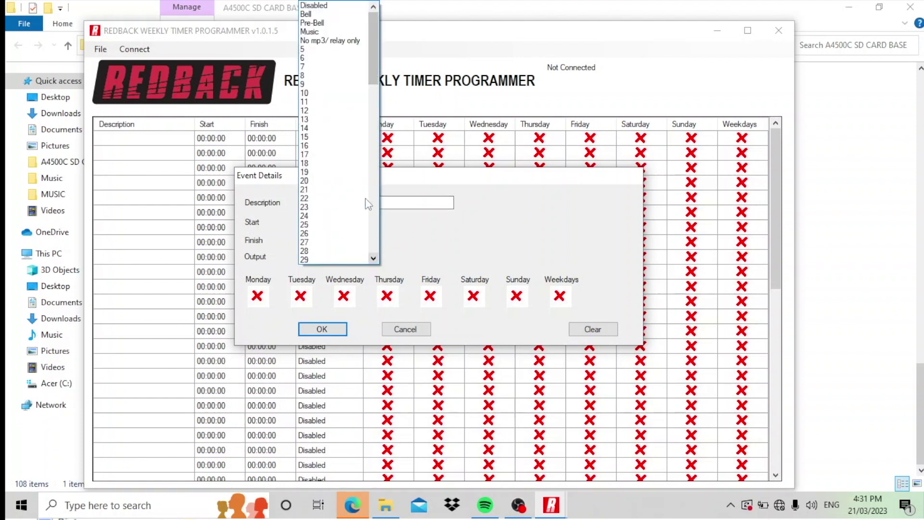
scroll(351, 168, down, 5)
scroll(361, 231, up, 5)
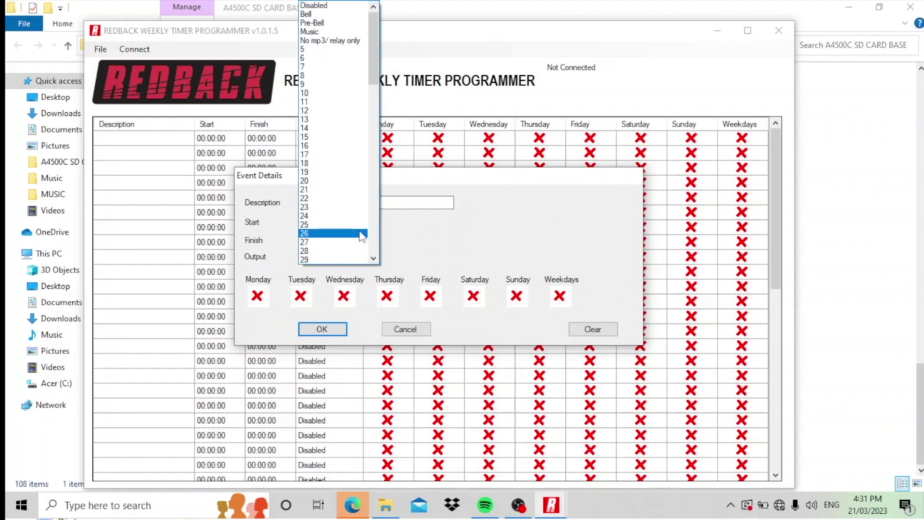
click(324, 24)
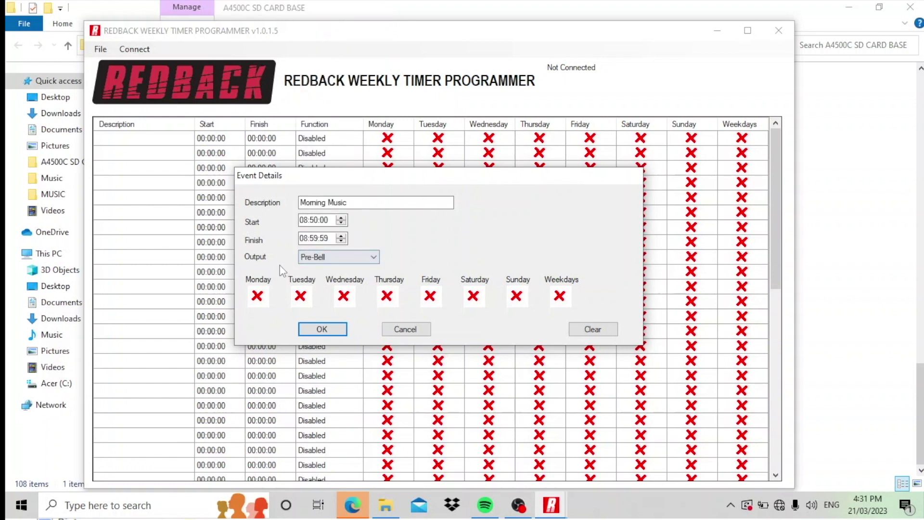
click(343, 299)
click(432, 298)
click(560, 296)
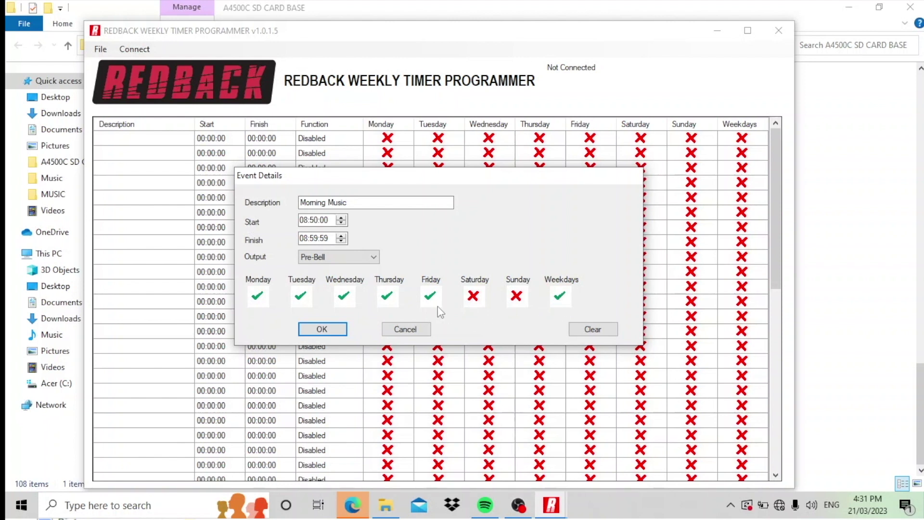
click(322, 328)
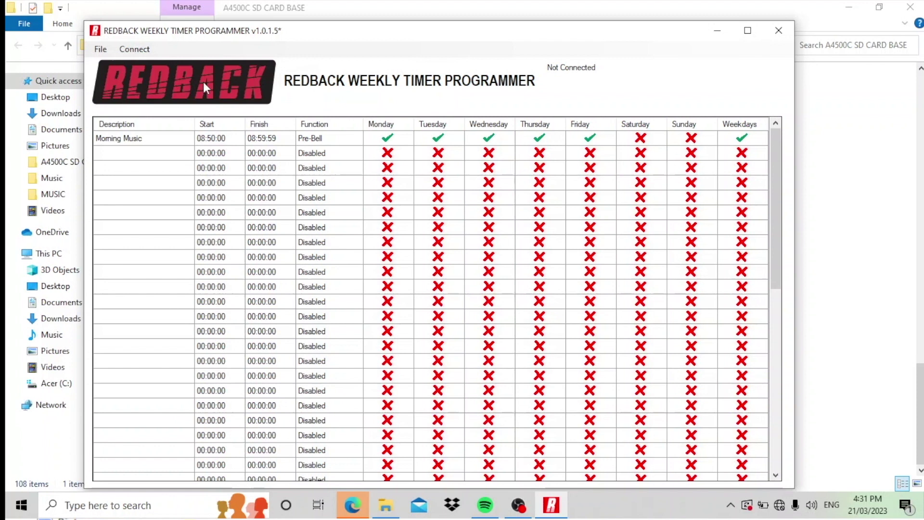
Add a "Morning Bell" event in the second row from 09:00:00 to 09:00:10 with output Bell on all weekdays.
double_click(116, 158)
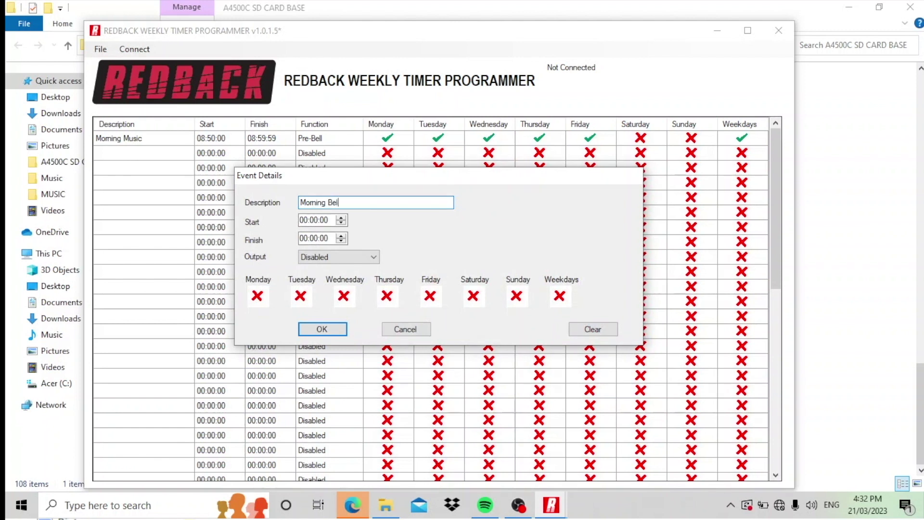
click(303, 221)
click(312, 238)
click(325, 238)
click(349, 252)
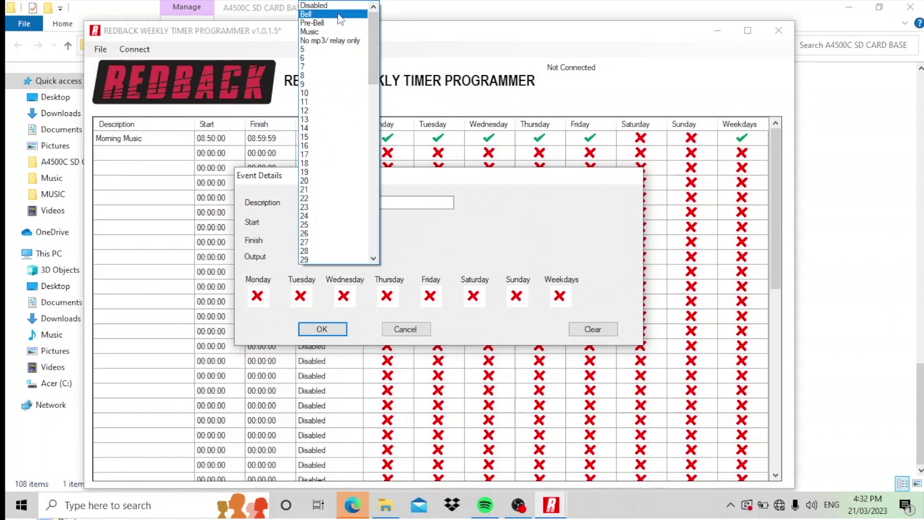
click(339, 15)
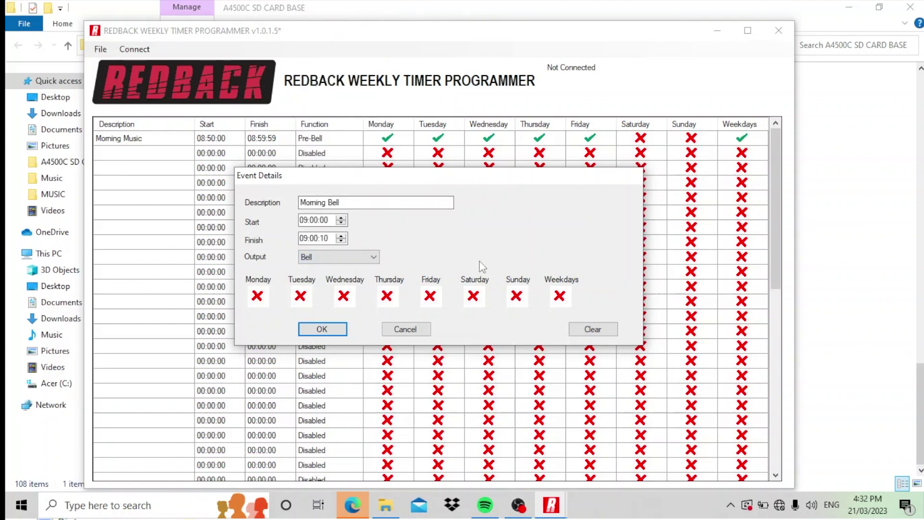
click(560, 297)
click(322, 329)
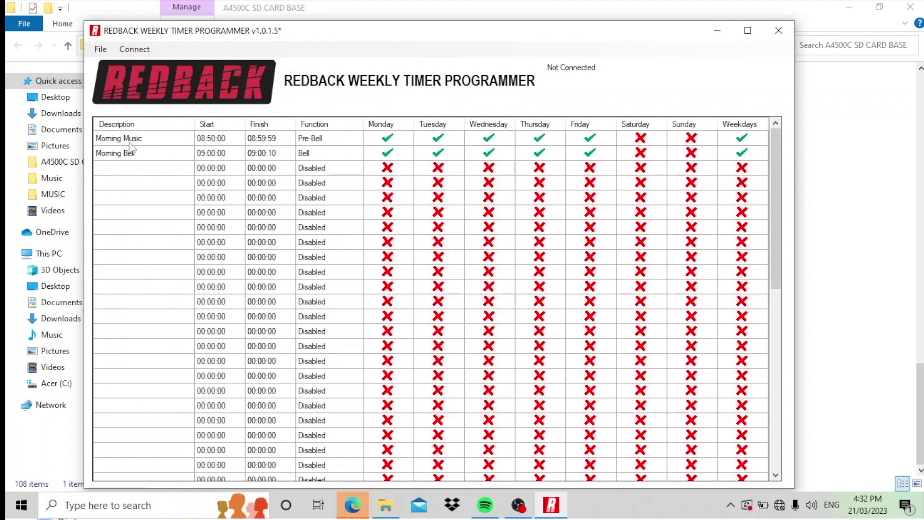
Add a "Sports Day" event in the third row from 10:00:00 to 10:30:00 with output 5 on Wednesday only.
double_click(129, 175)
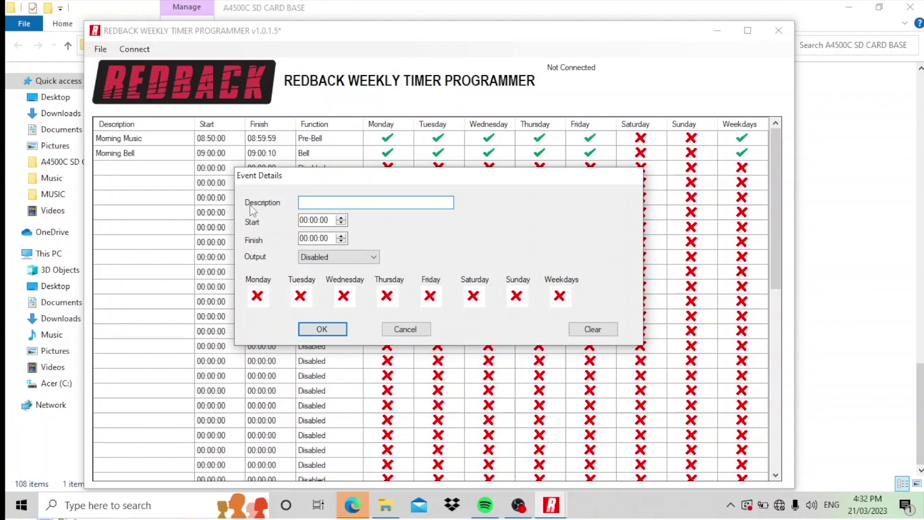
text(Sports Day)
click(302, 223)
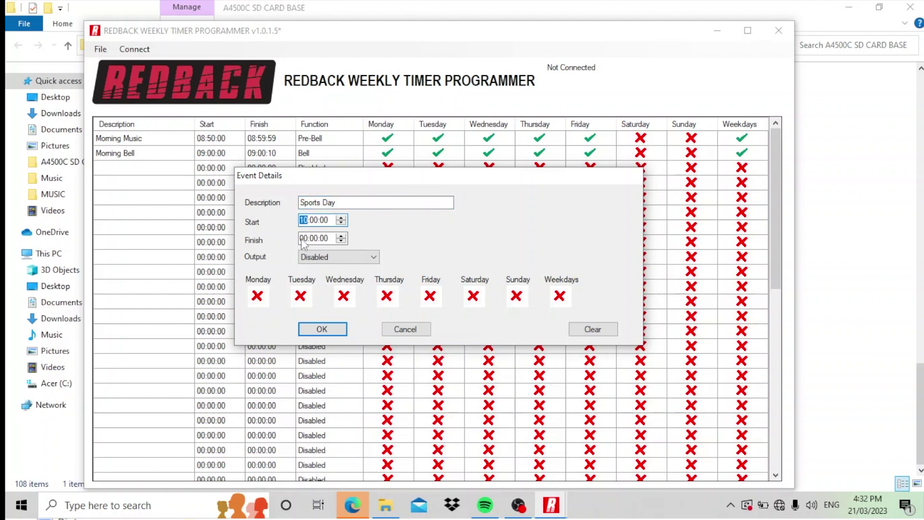
click(303, 239)
key(Right)
click(330, 256)
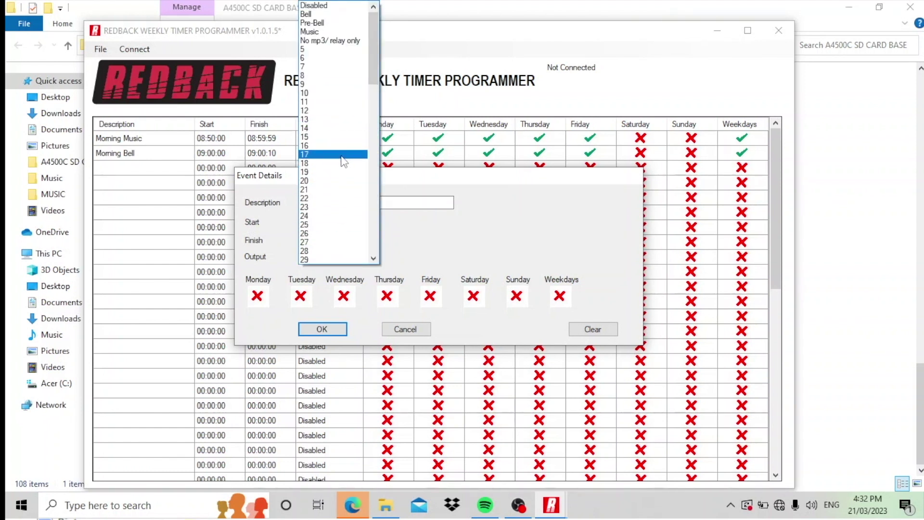
click(319, 50)
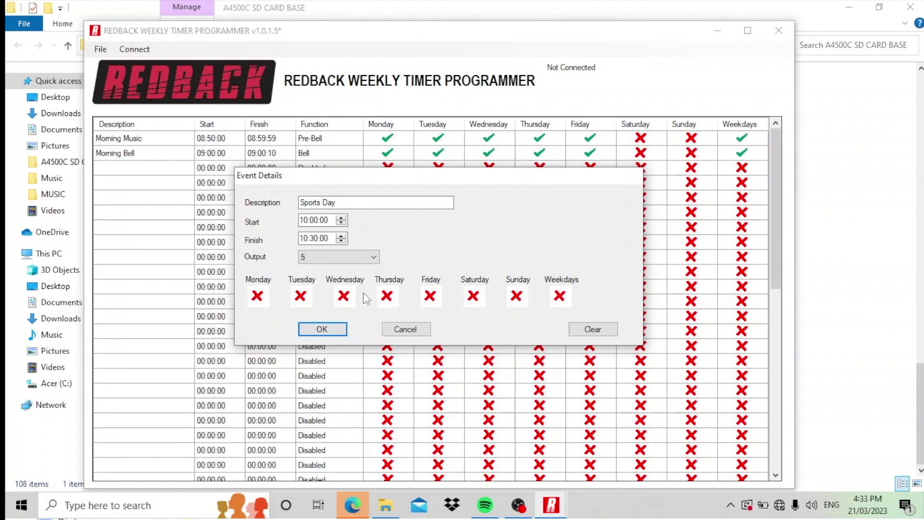
click(344, 297)
click(322, 329)
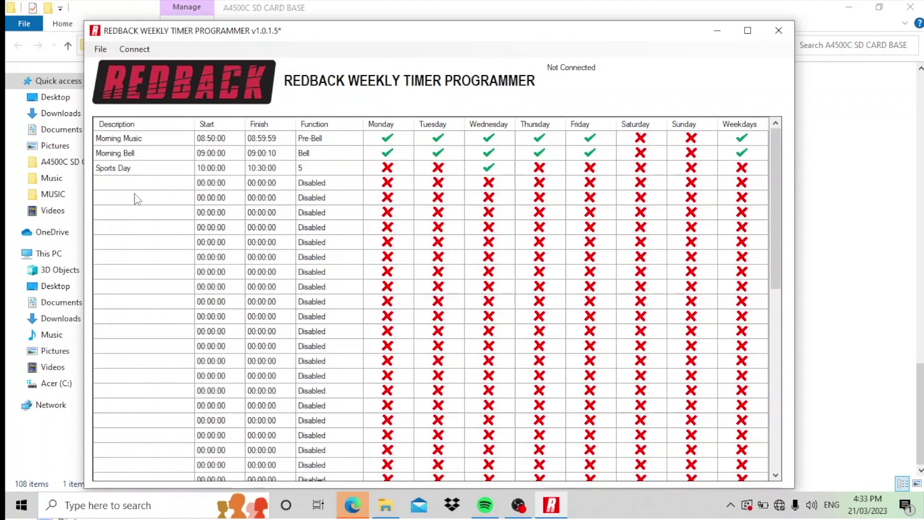
double_click(110, 183)
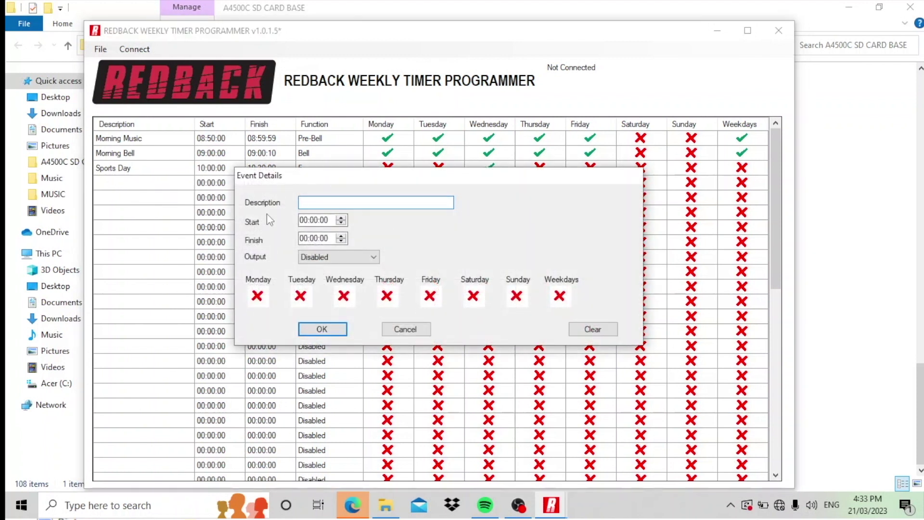
click(373, 256)
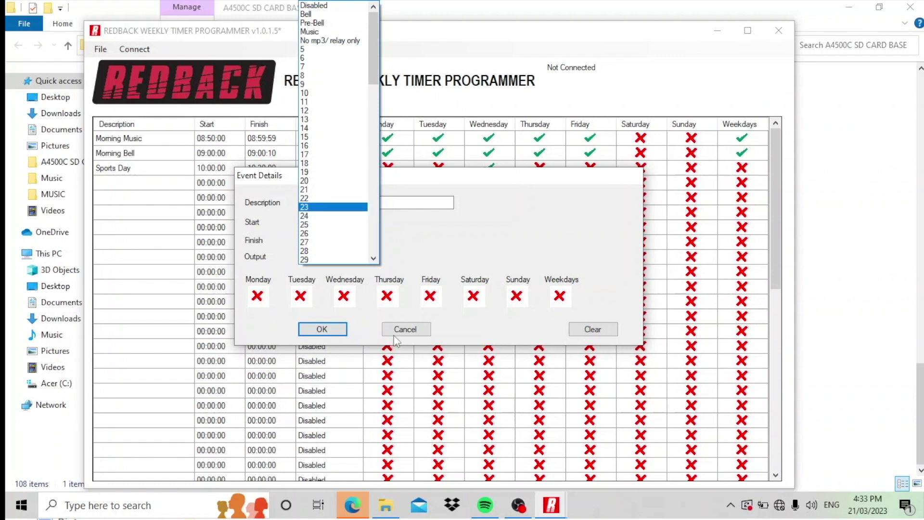
click(408, 332)
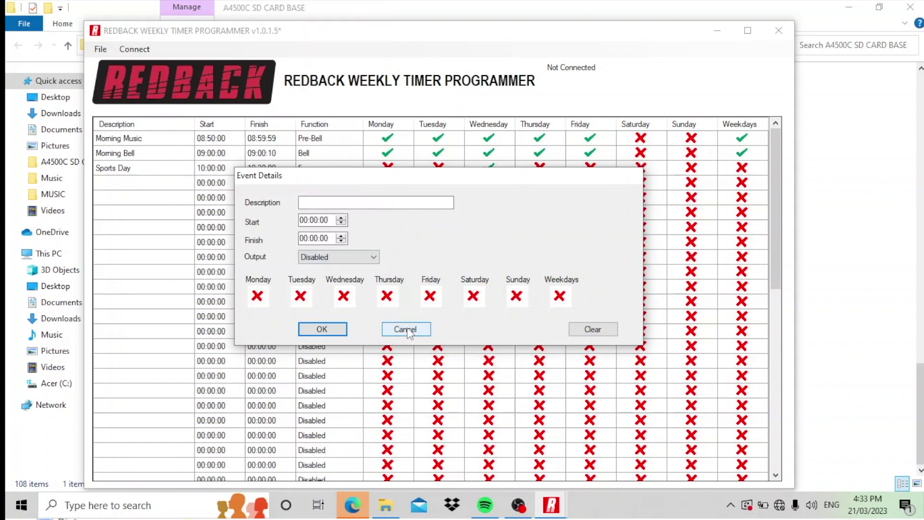
click(593, 329)
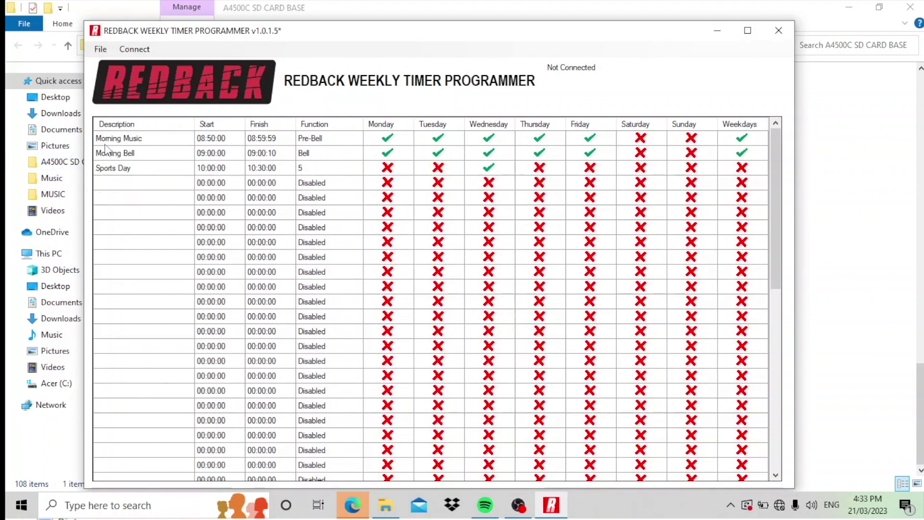
Save the schedule as config file "XYZ School" in the A4500C SD CARD BASE folder and close the programmer.
click(101, 50)
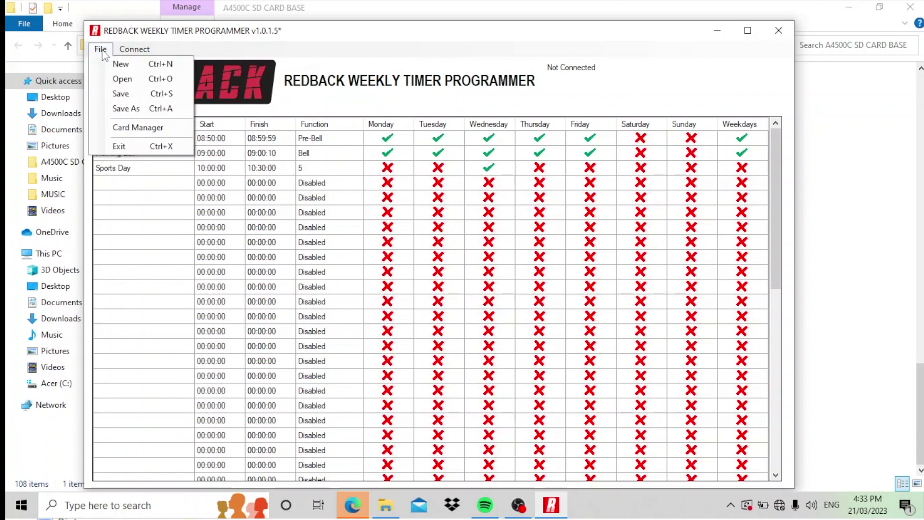
click(129, 108)
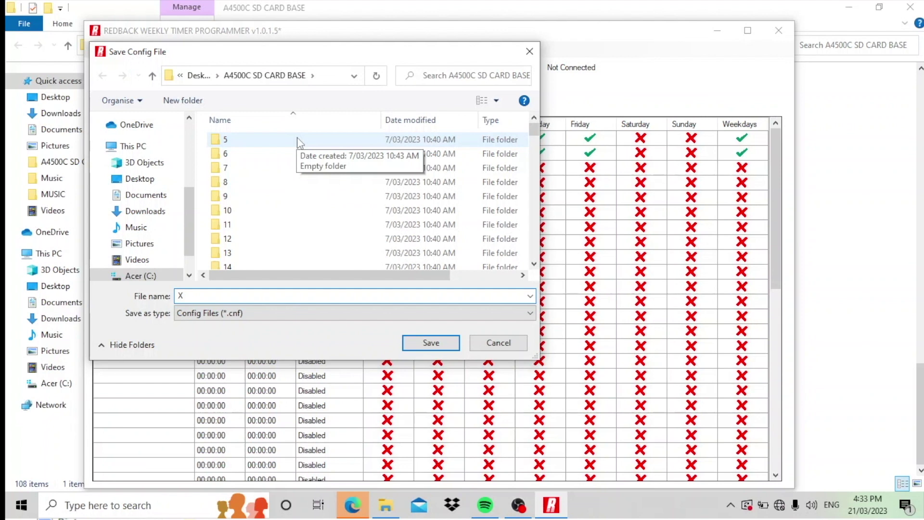
text(XYZ School)
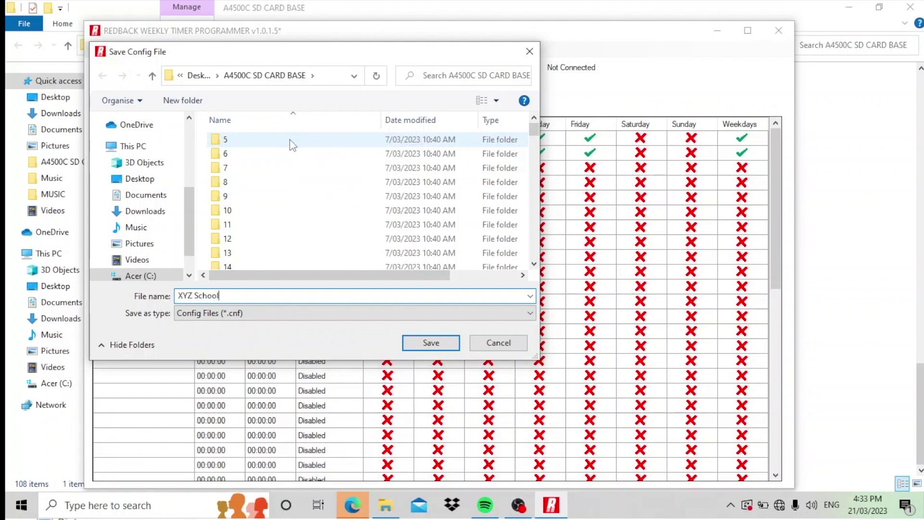
click(430, 347)
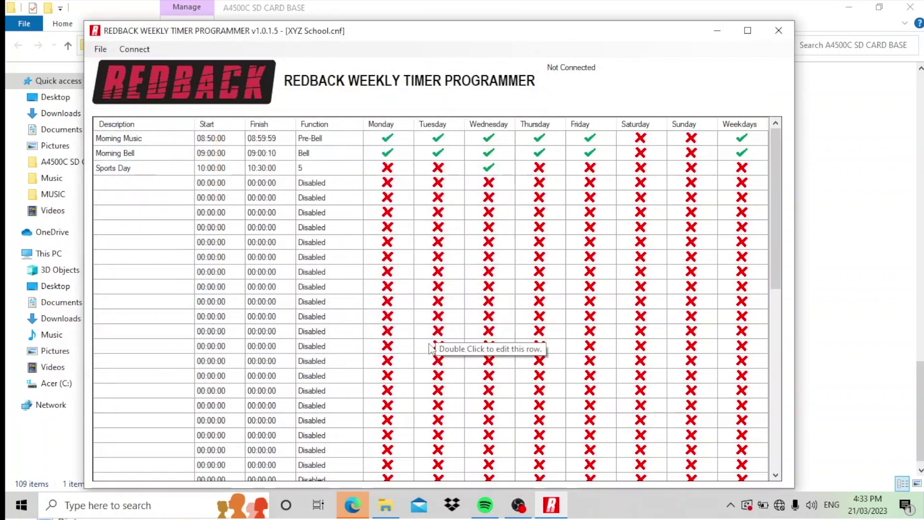
click(778, 31)
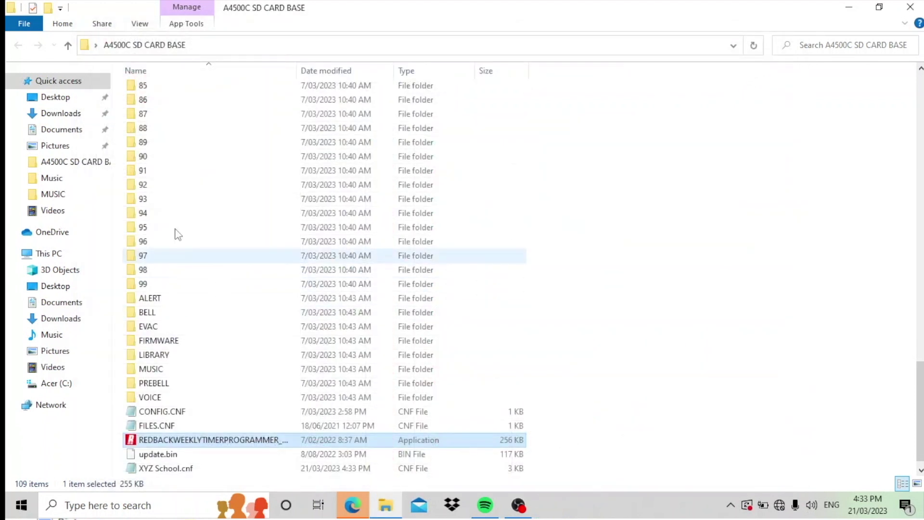
scroll(250, 295, up, 9)
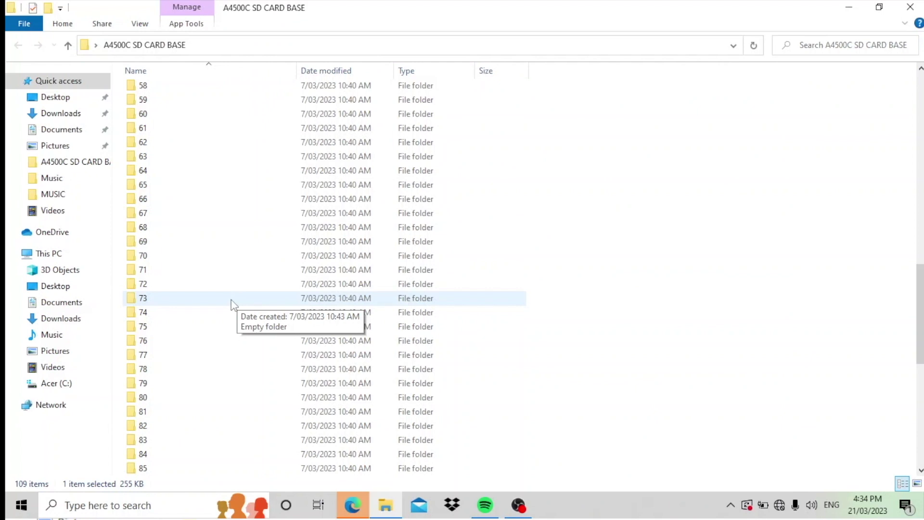
scroll(232, 302, down, 9)
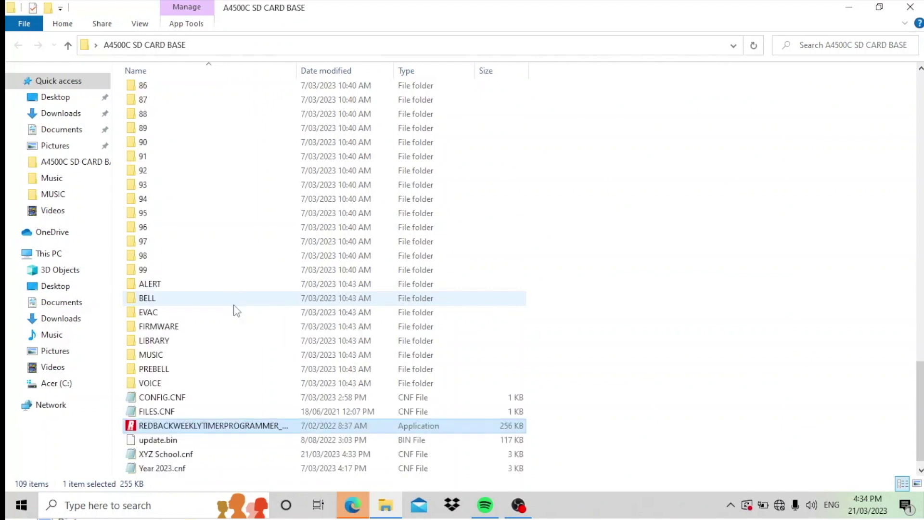
scroll(233, 305, up, 18)
scroll(232, 308, up, 9)
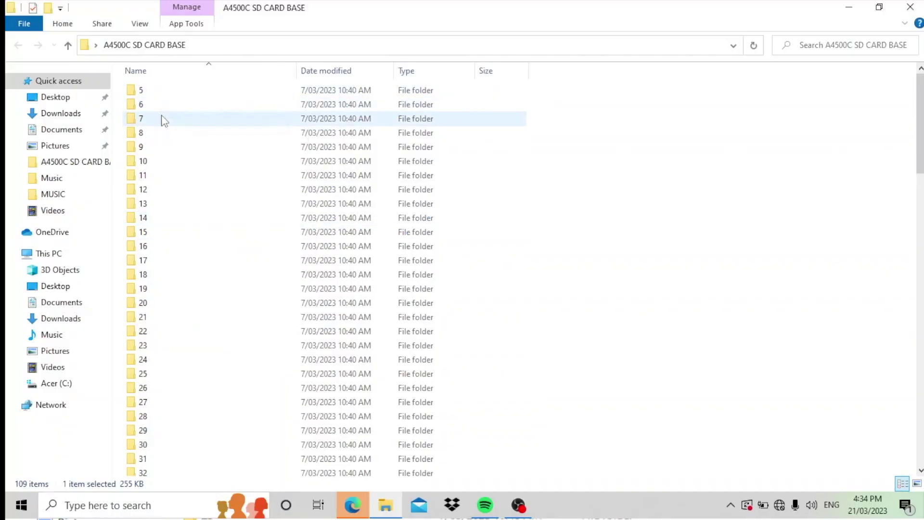
scroll(166, 270, down, 20)
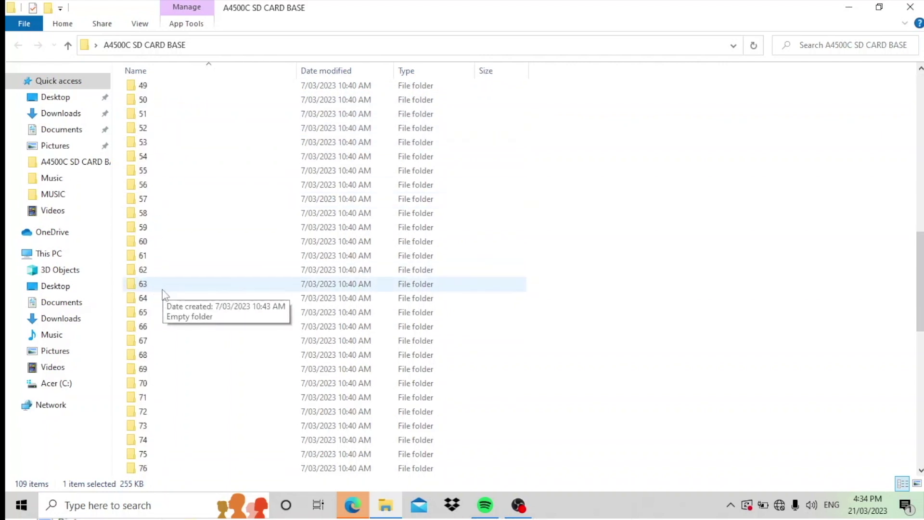
Relaunch the Redback Weekly Timer Programmer from the SD card folder, open XYZ School.cnf to check the saved schedule, and close the programmer.
scroll(172, 335, down, 3)
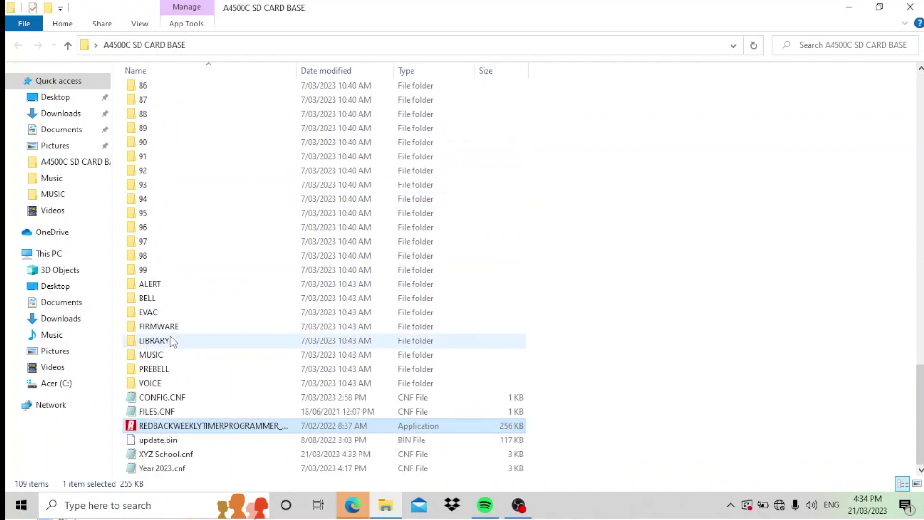
double_click(219, 426)
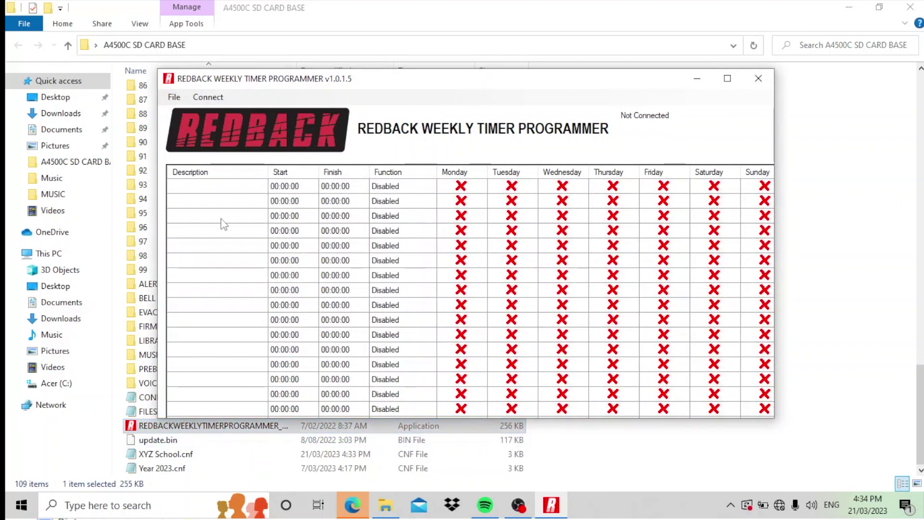
click(175, 97)
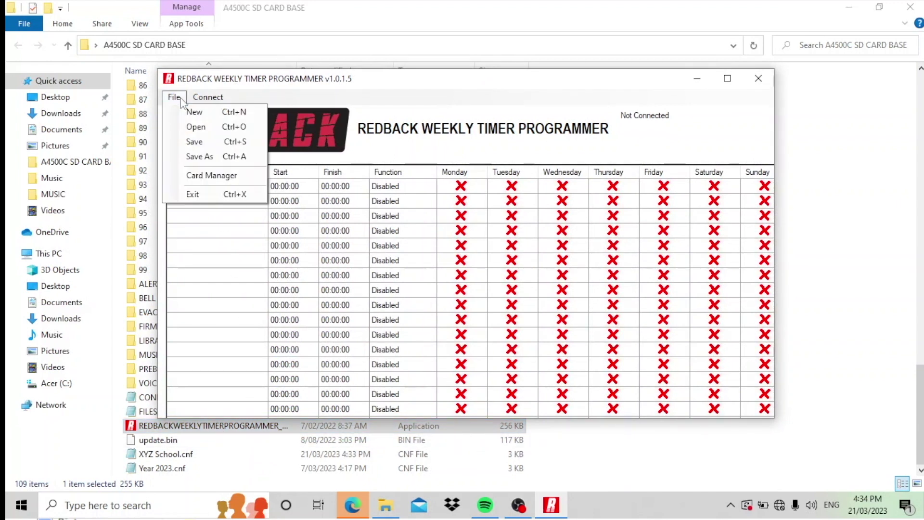
click(211, 127)
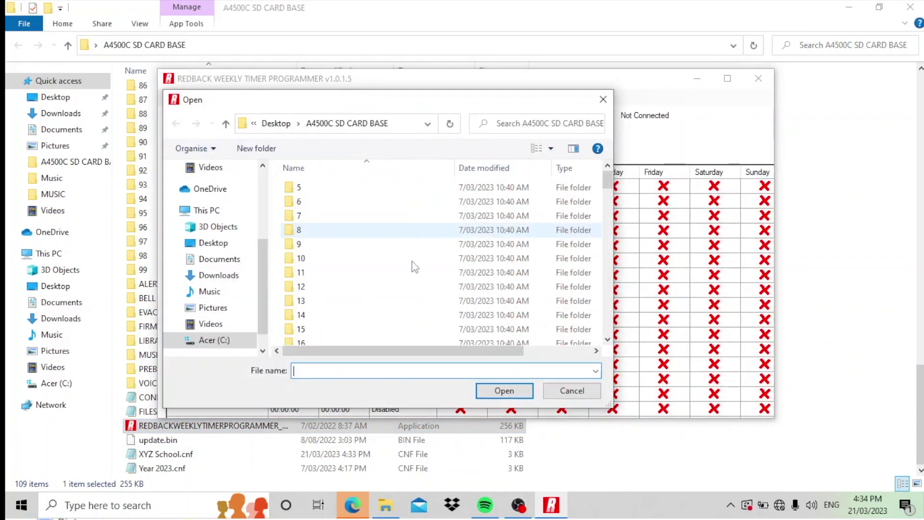
scroll(415, 267, down, 20)
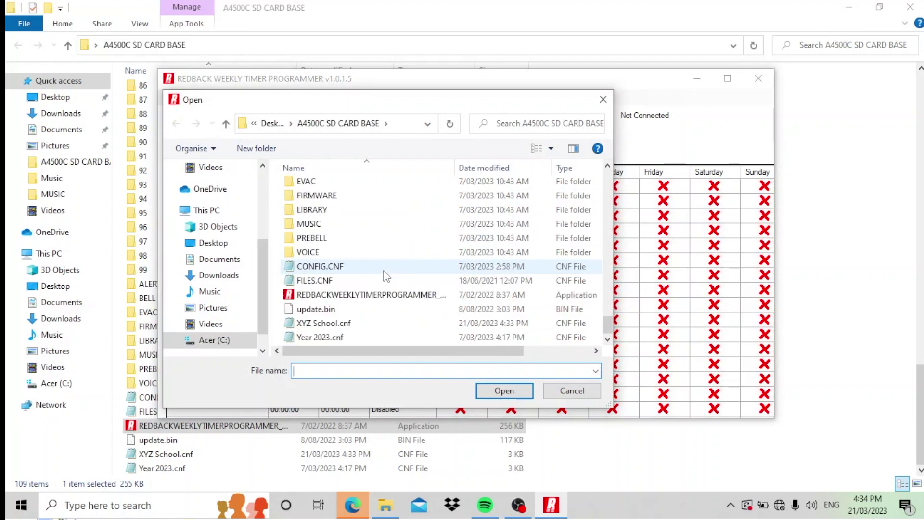
click(320, 325)
double_click(321, 327)
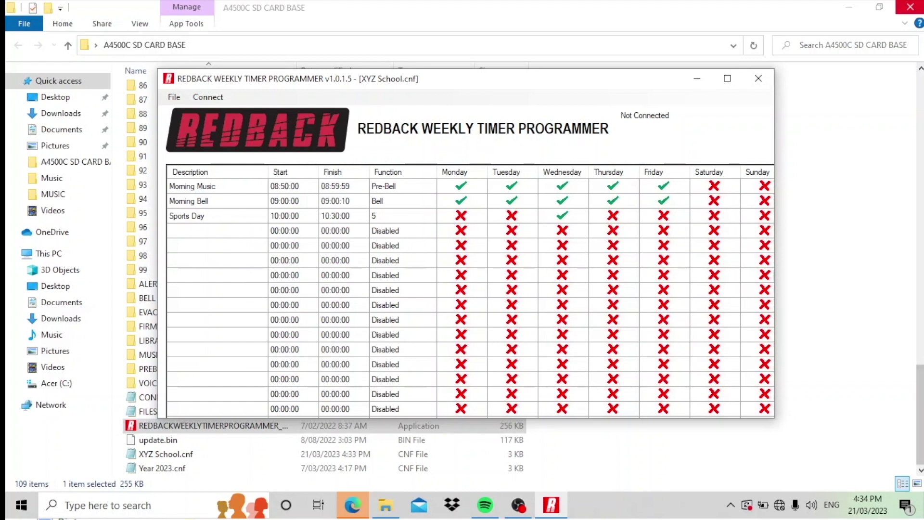
click(758, 78)
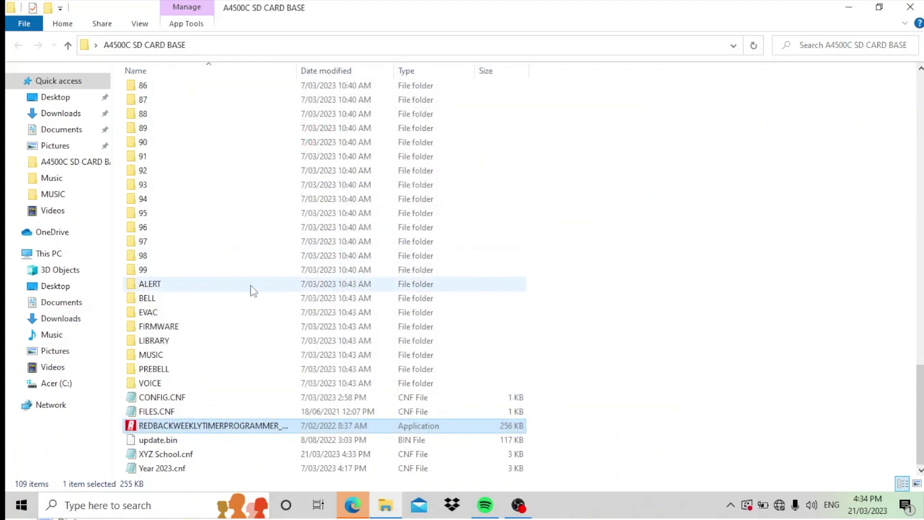
scroll(230, 293, up, 20)
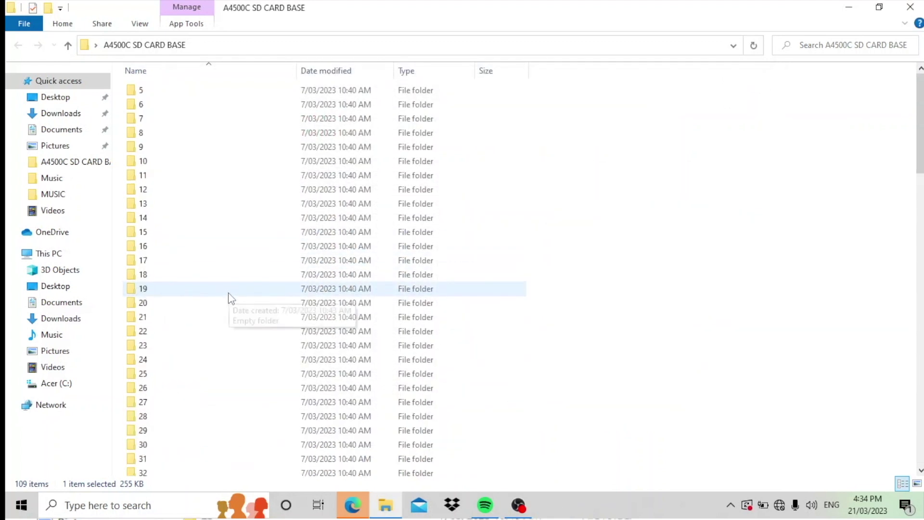